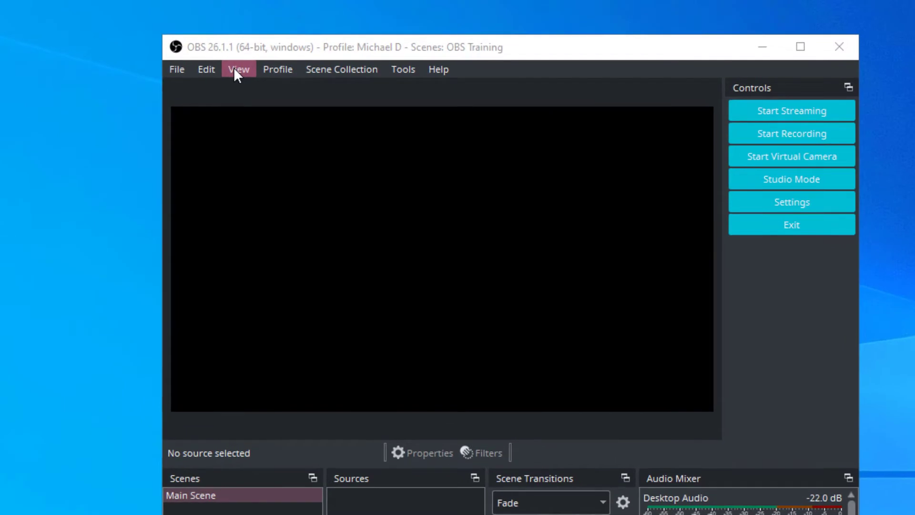
- Browse the View menu's Docks submenu and the Tools menu
click(302, 38)
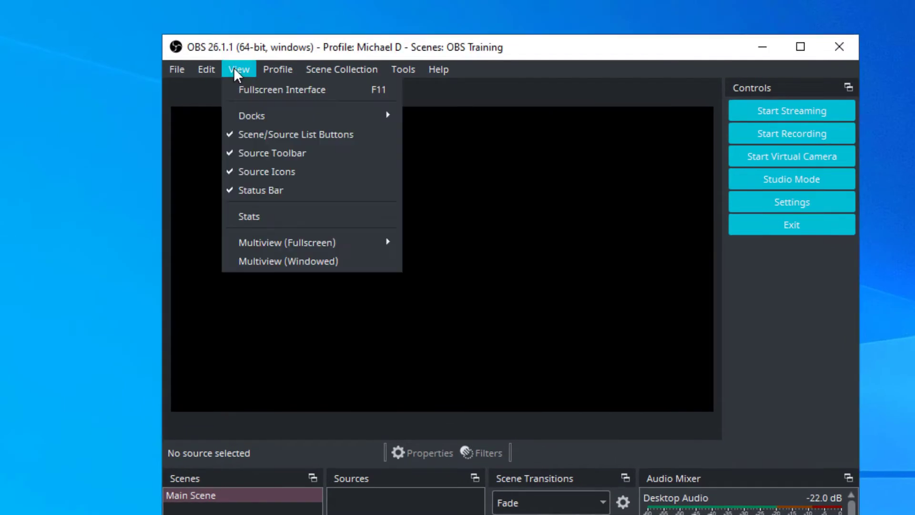
mouse_move(361, 118)
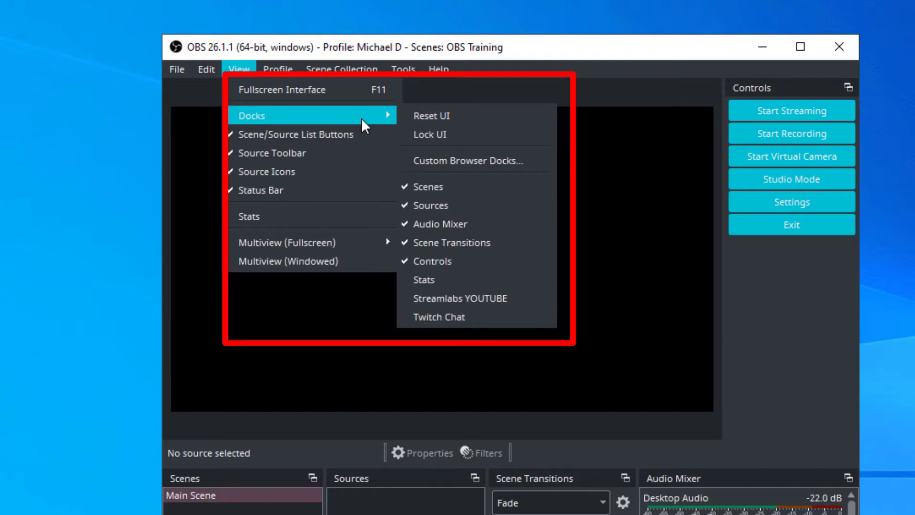
click(584, 76)
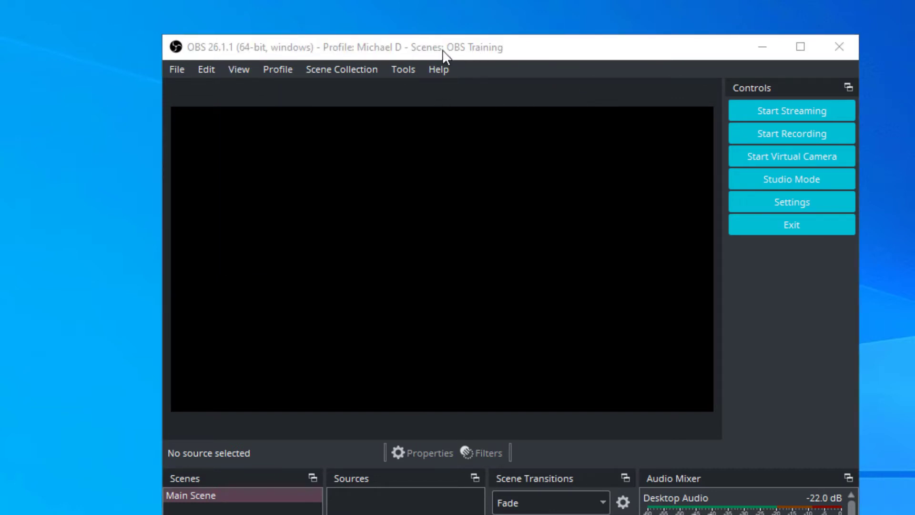
click(405, 71)
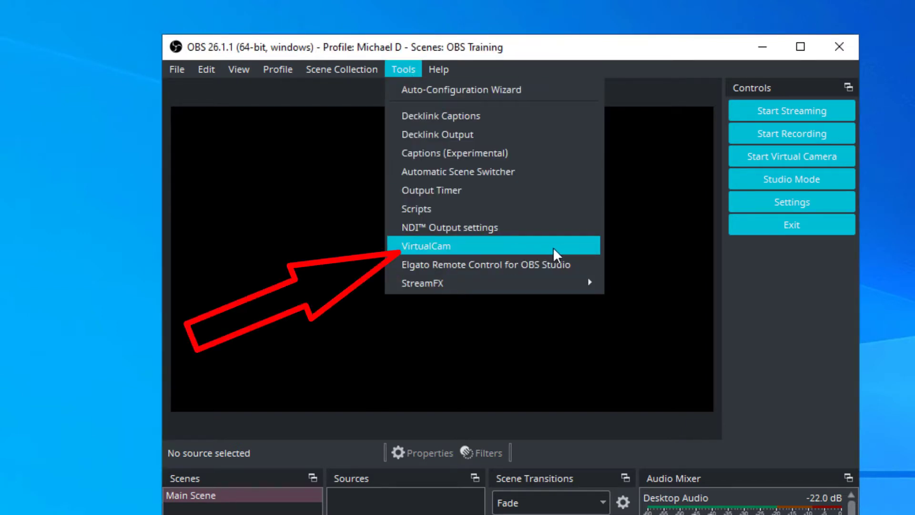
click(618, 56)
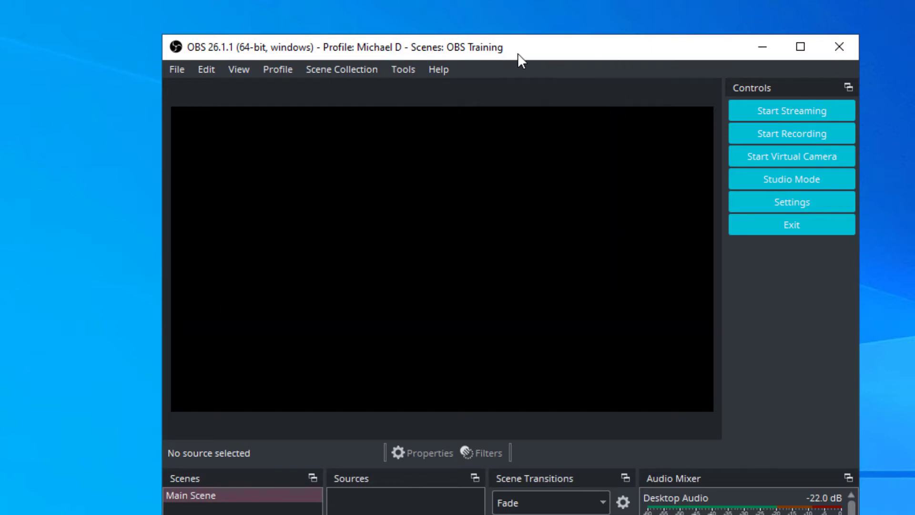
- Open the About dialog from the Help menu, read it, and close it
click(443, 71)
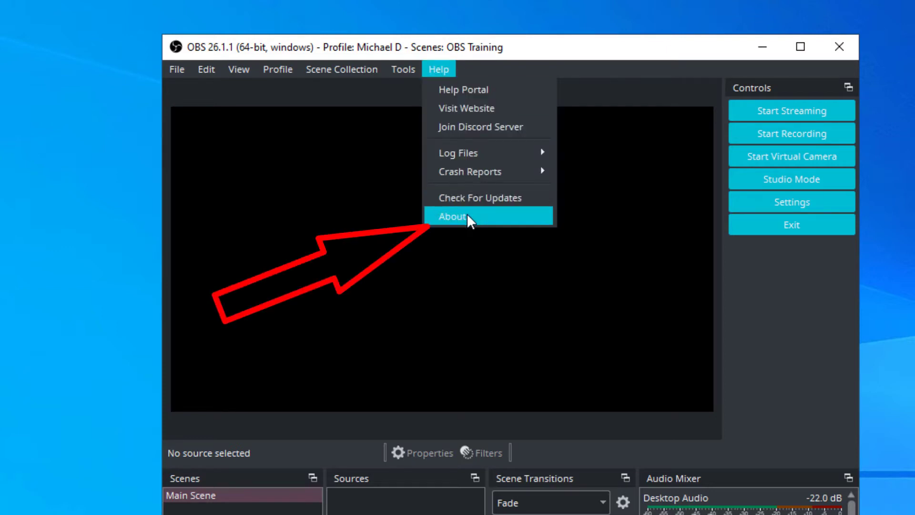
click(487, 216)
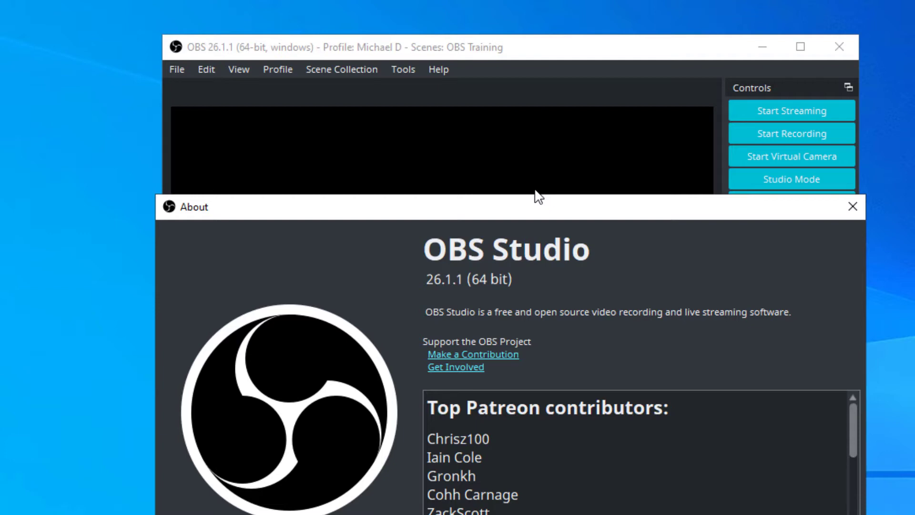
click(853, 207)
click(403, 71)
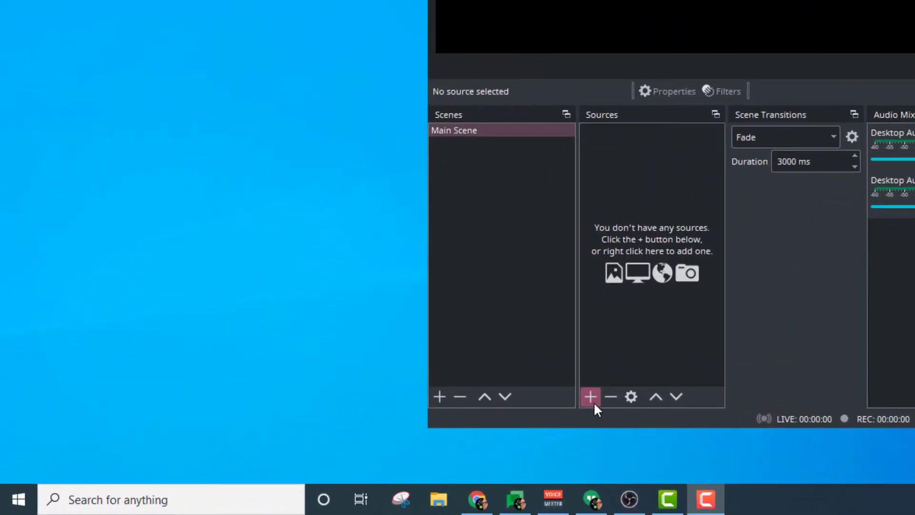
- Add a new Video Capture Device source to Main Scene named C922
click(593, 402)
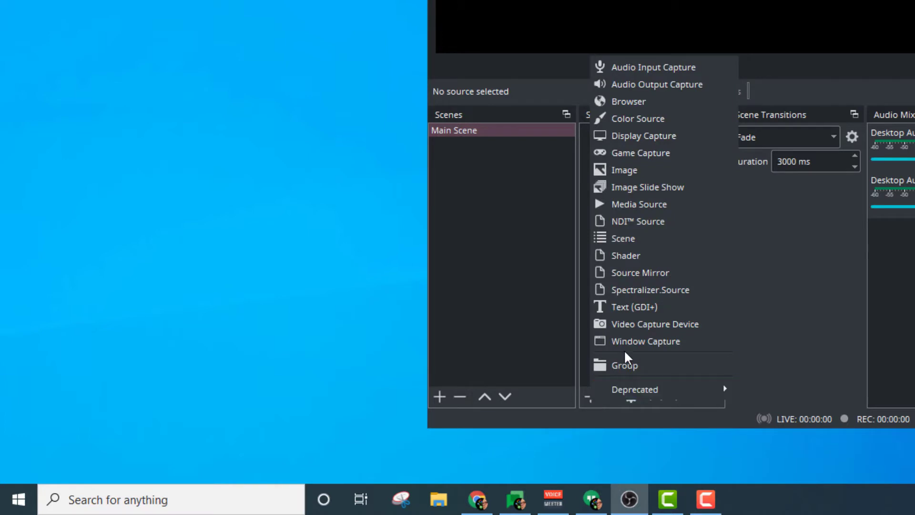
click(713, 324)
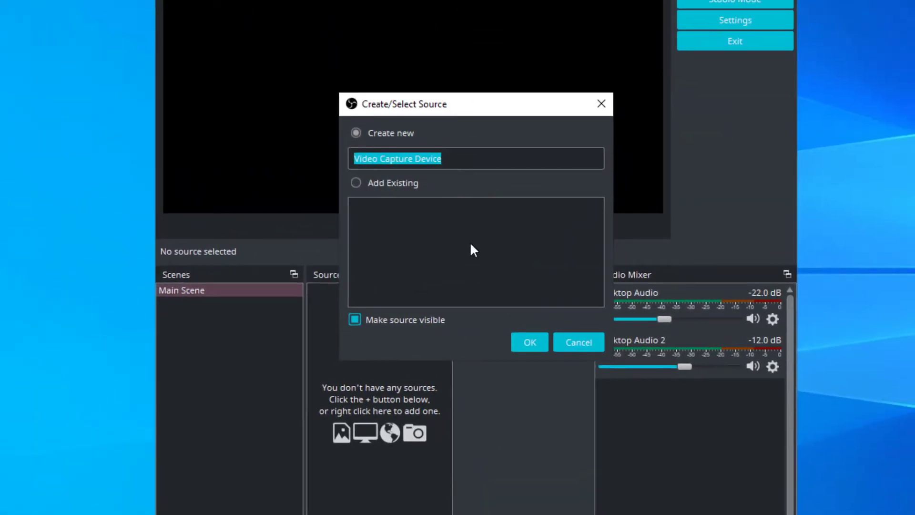
text(C922)
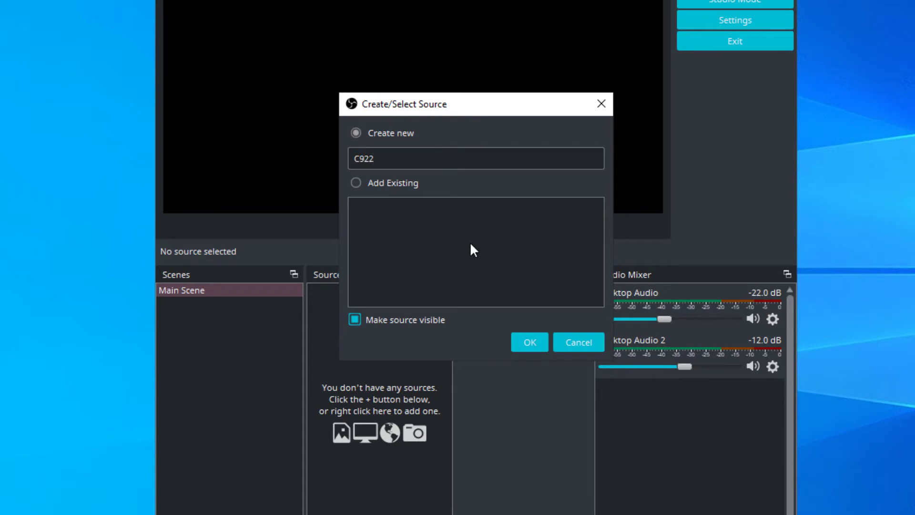
click(520, 346)
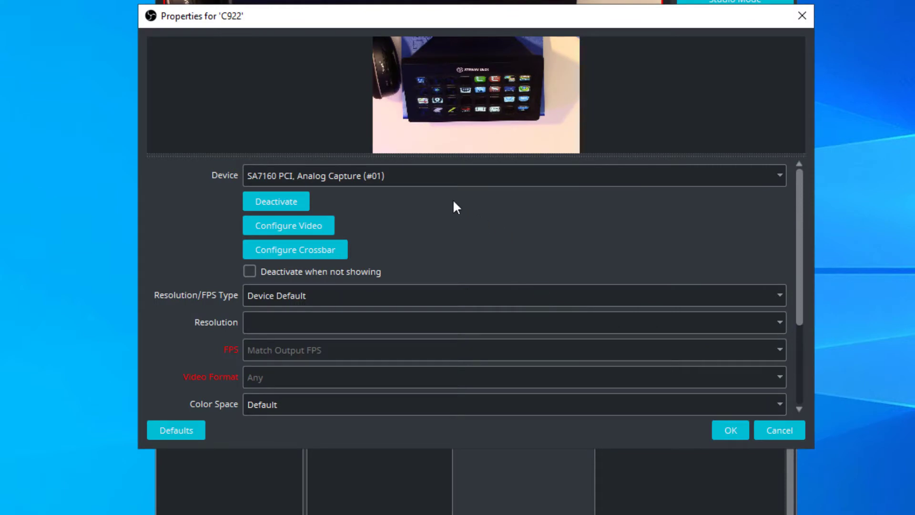
- Set the C922 source's device to c922 Pro Stream Webcam
click(433, 179)
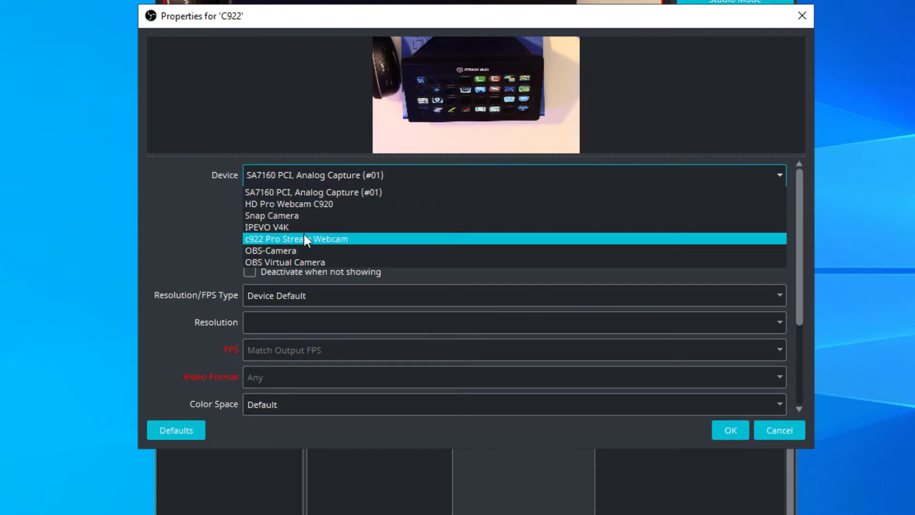
click(404, 235)
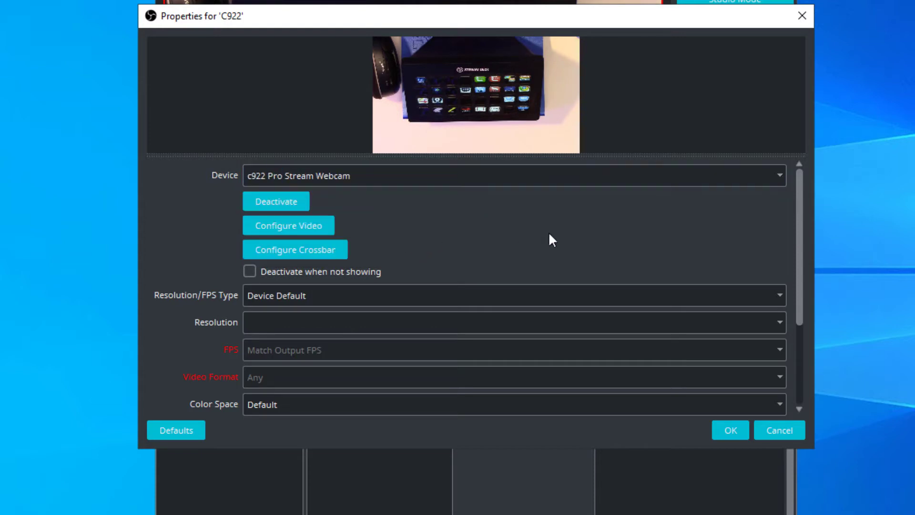
- Set the Resolution/FPS Type to Custom and the resolution to 1920x1080
scroll(781, 227, down, 2)
click(781, 228)
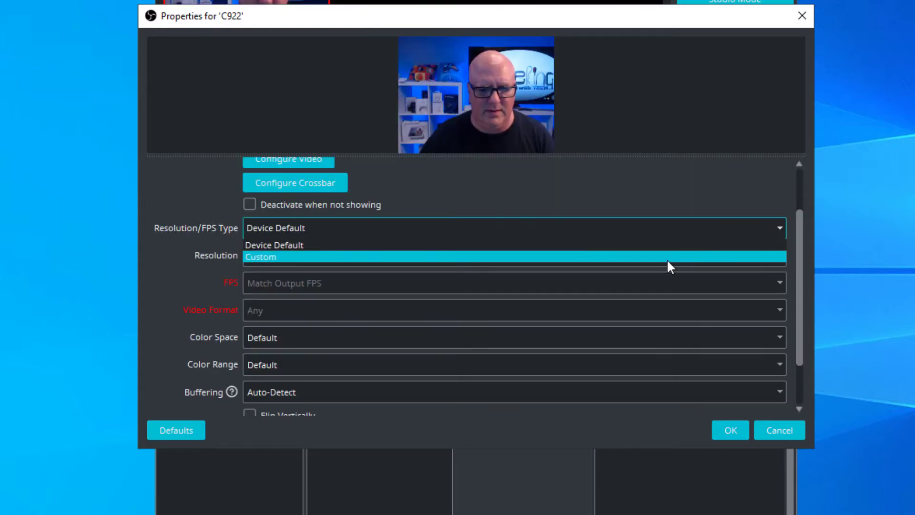
click(666, 259)
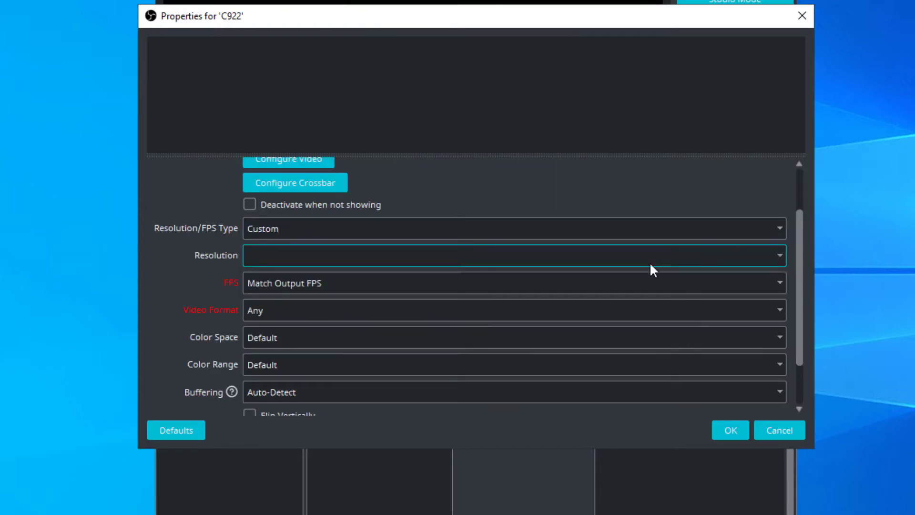
click(778, 258)
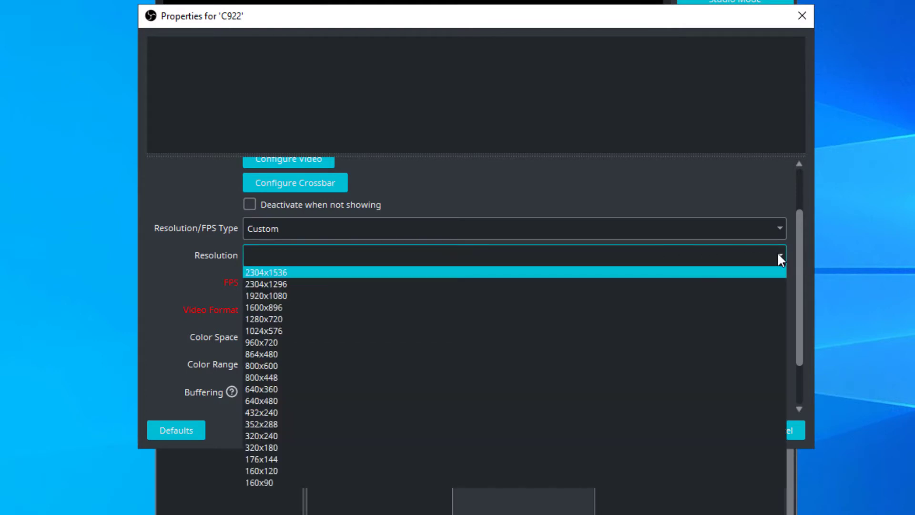
click(401, 296)
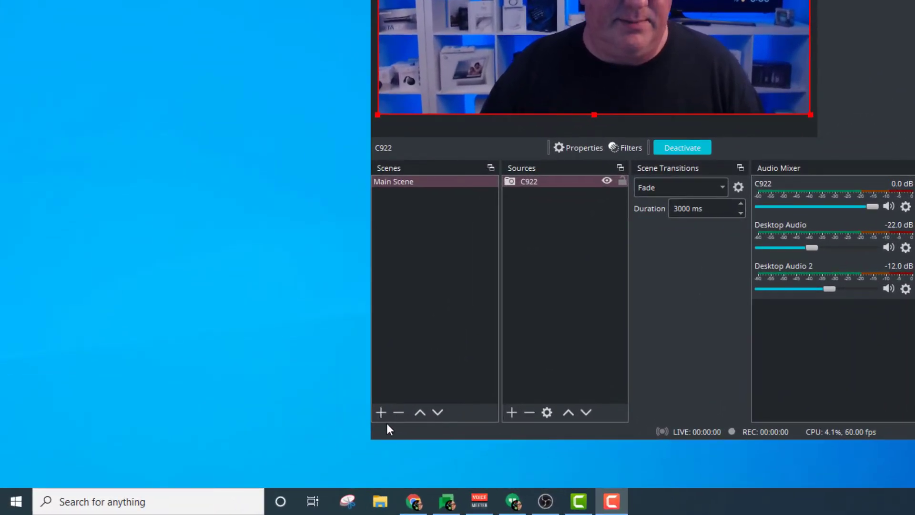
- Add a new scene named Overhead
click(382, 414)
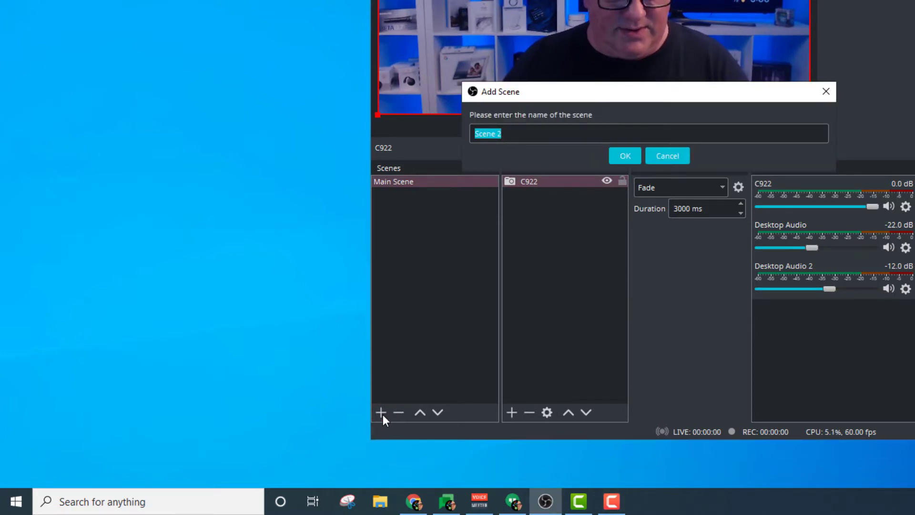
text(Overhead)
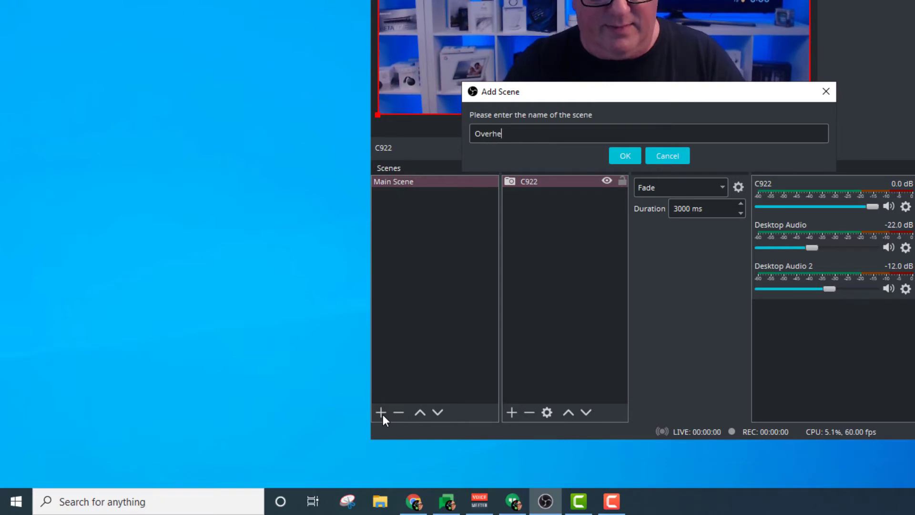
click(624, 157)
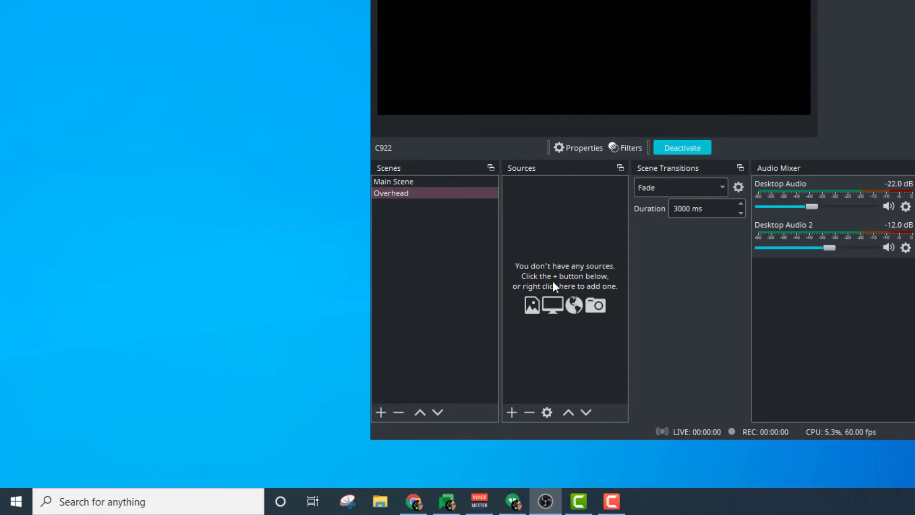
- Add a new Video Capture Device source named Overhead Camera to the Overhead scene
click(511, 413)
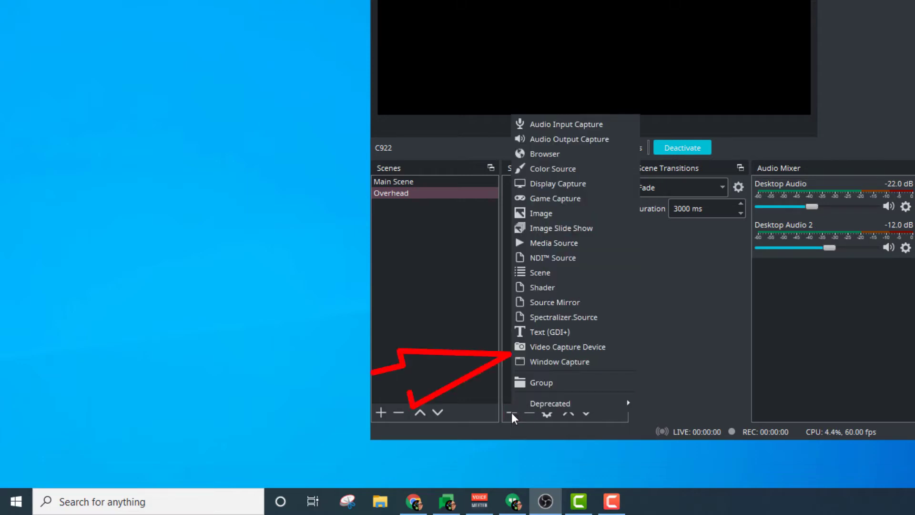
click(622, 347)
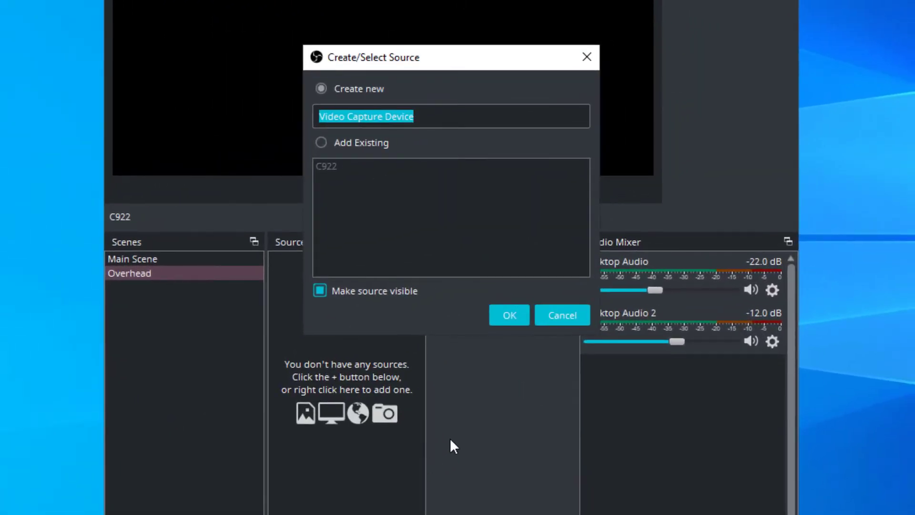
text(Overhead)
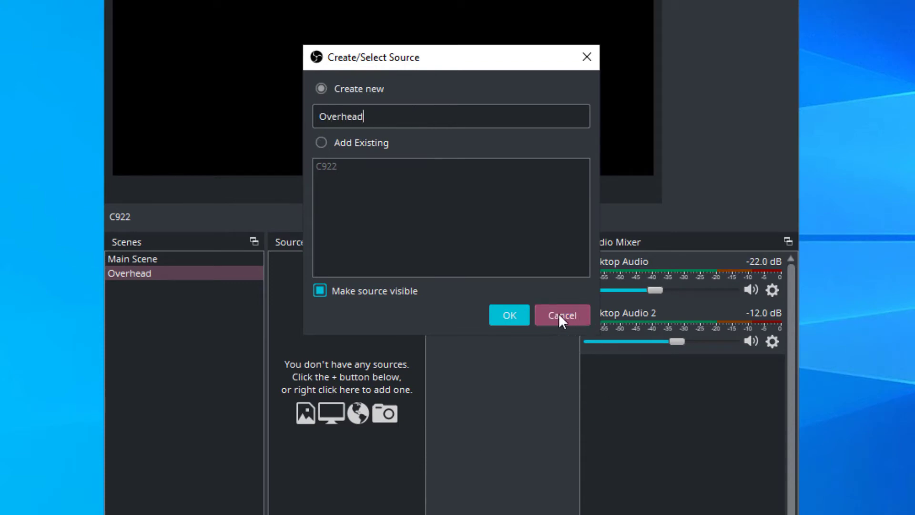
click(509, 315)
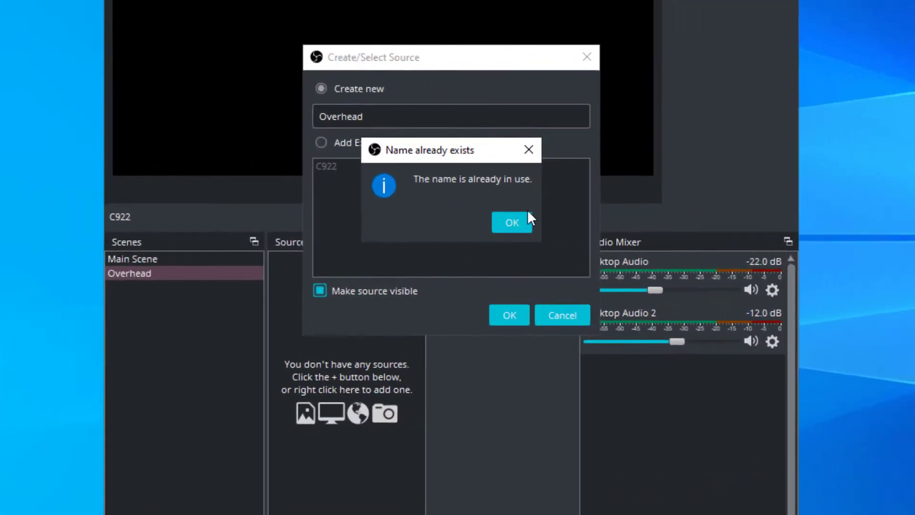
click(517, 222)
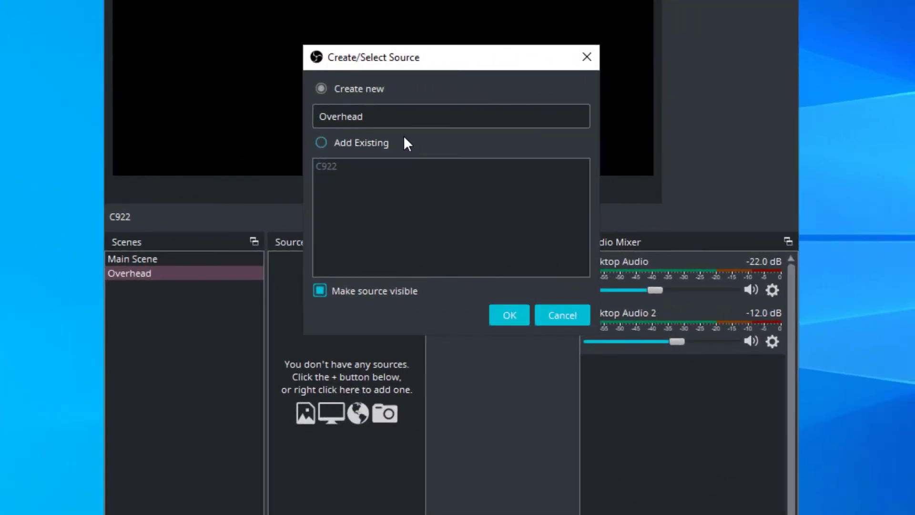
click(396, 119)
text(Cam)
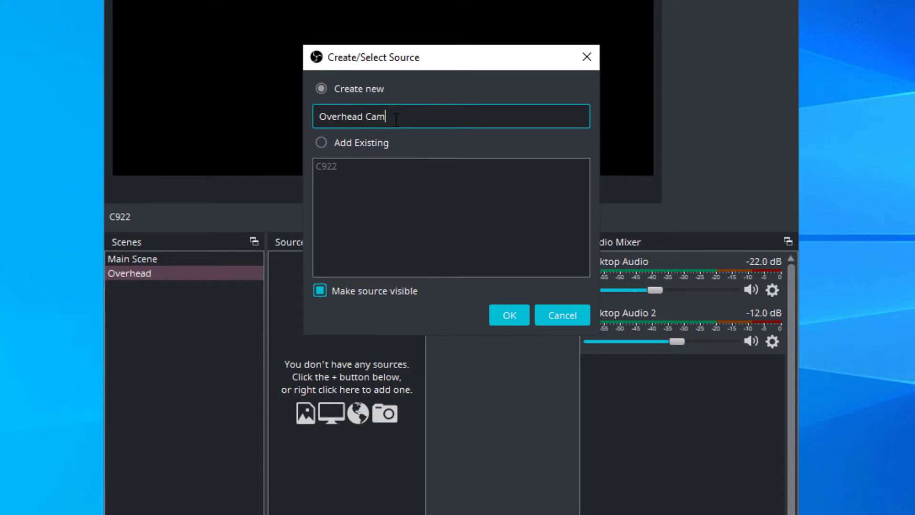
text(era)
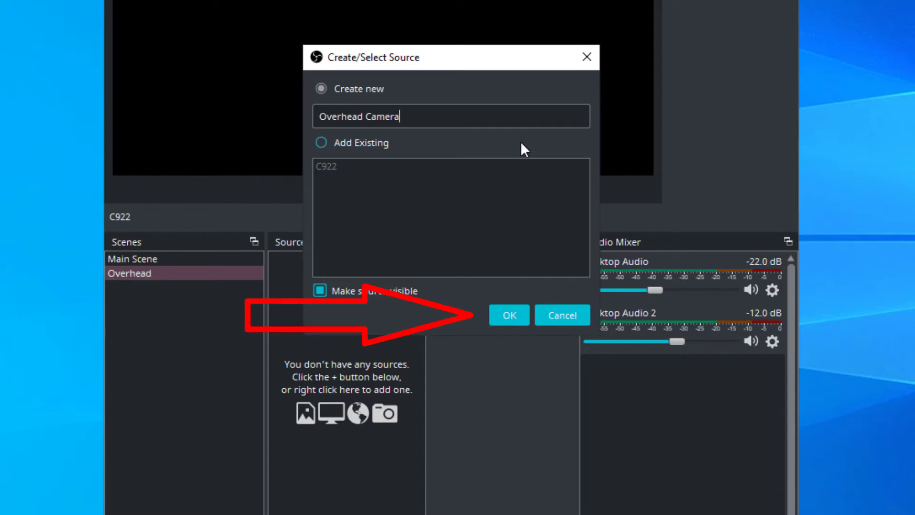
click(513, 321)
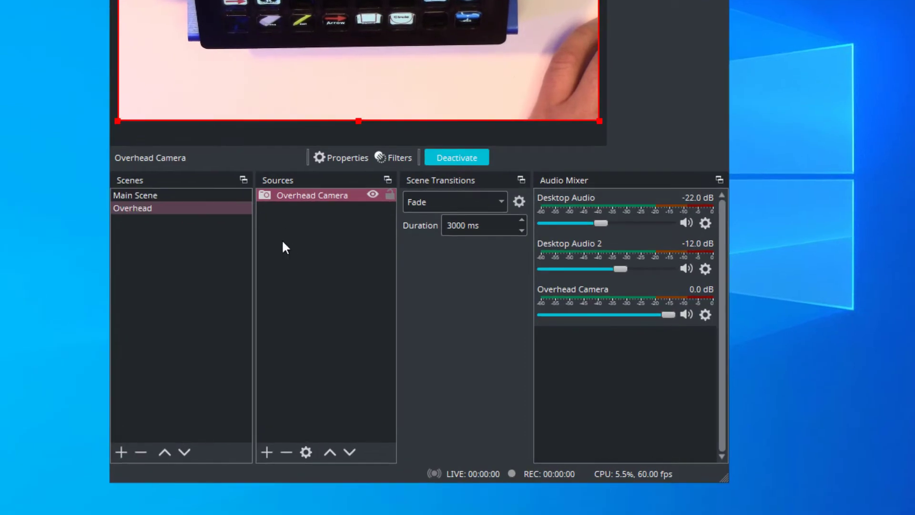
- Add the existing C922 source to the Overhead scene
click(267, 451)
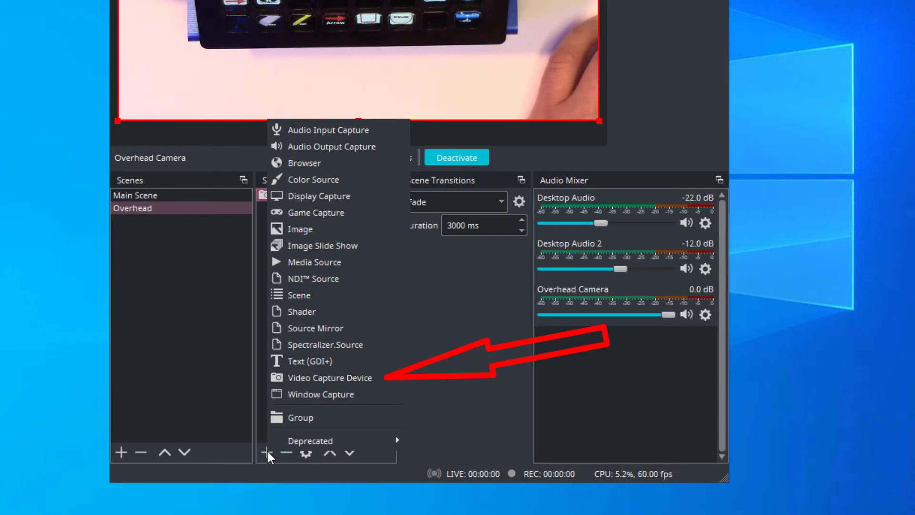
click(378, 380)
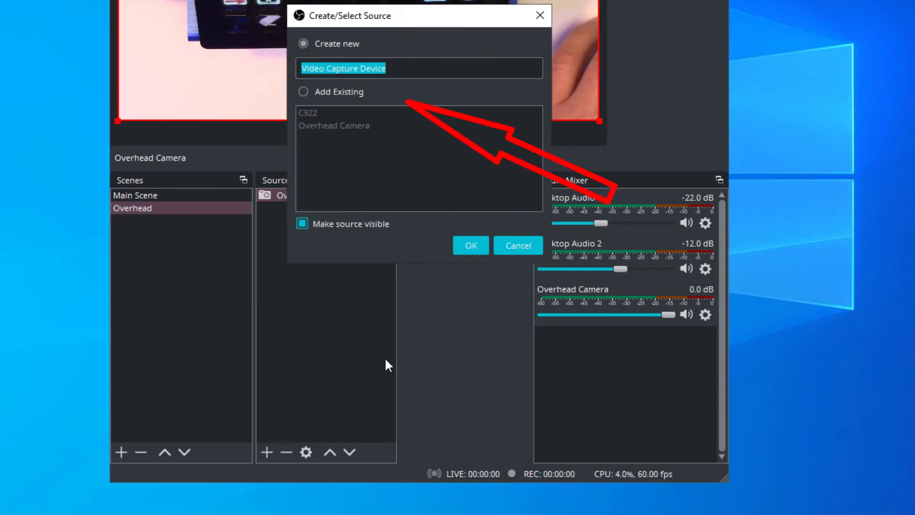
click(336, 94)
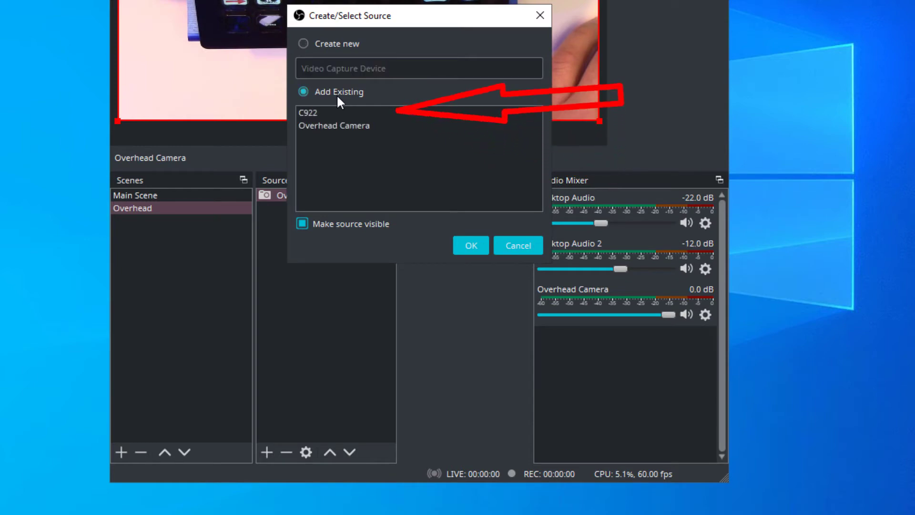
click(317, 113)
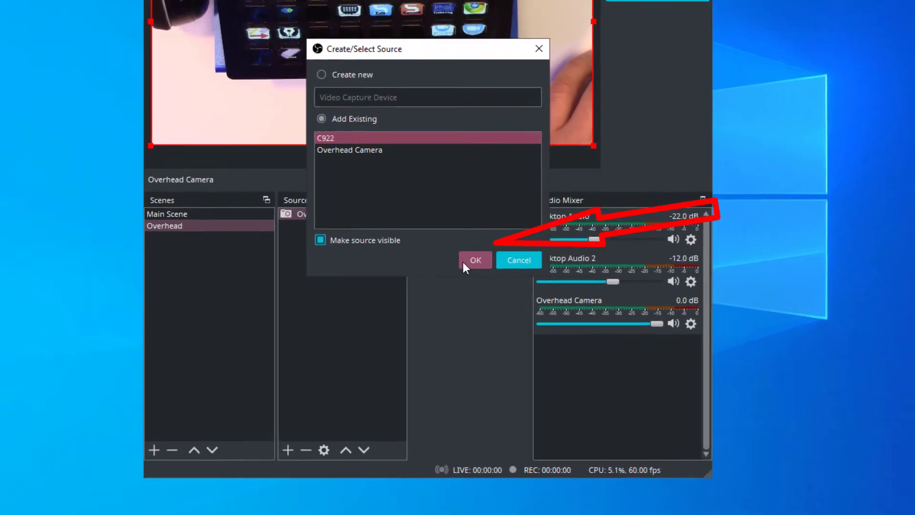
click(471, 245)
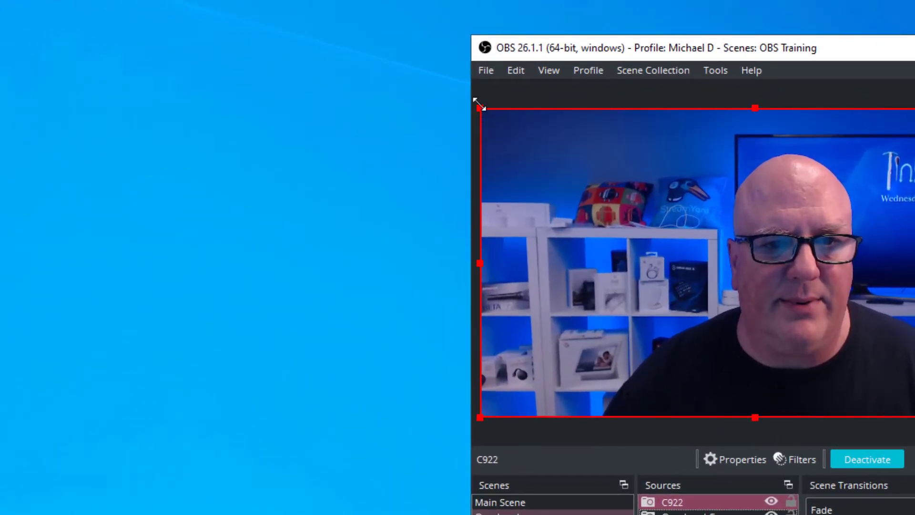
- Scale the C922 source down, move it to the preview's lower right corner, and crop its left edge
drag(479, 106, 839, 312)
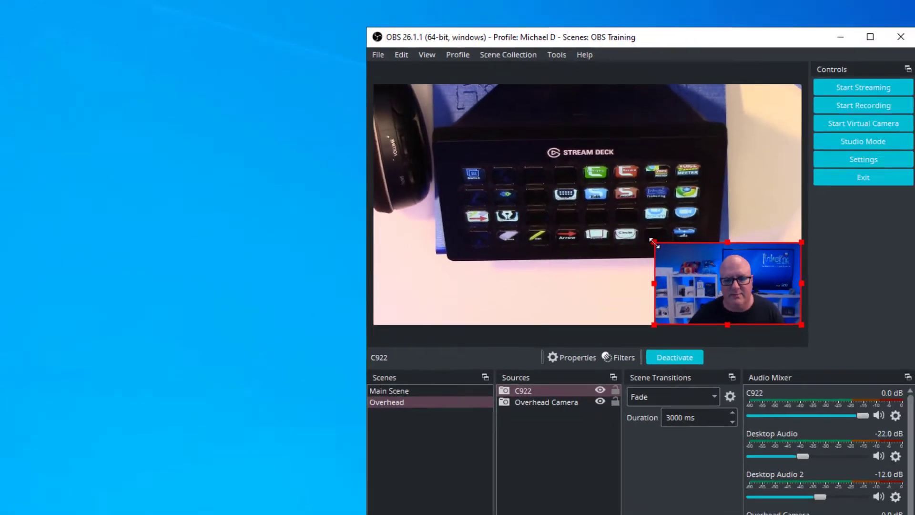
drag(653, 242, 697, 260)
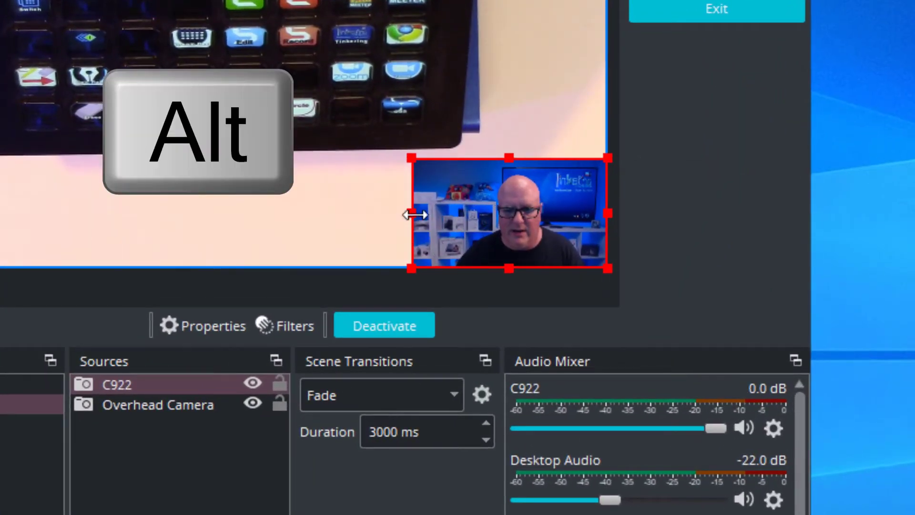
drag(409, 212, 449, 214)
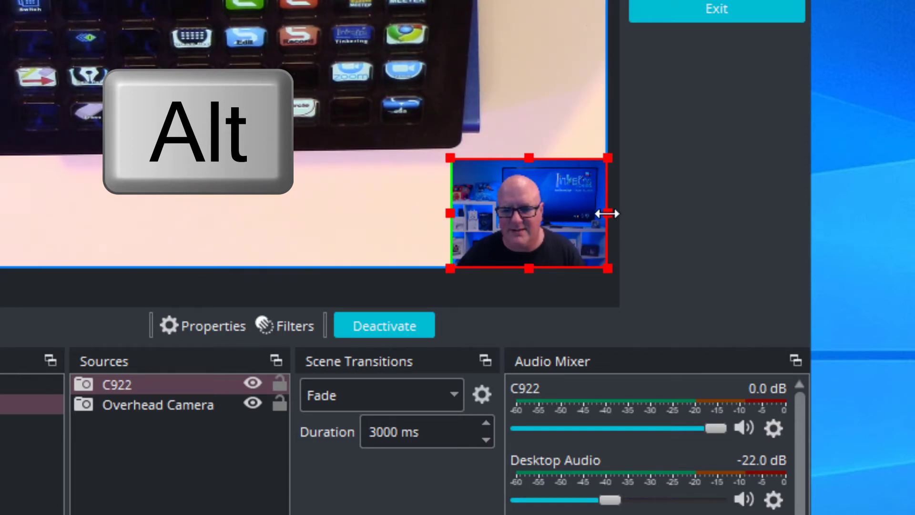
- Crop and resize the C922 source in the Overhead scene and move it to the preview's upper left corner
drag(606, 213, 590, 213)
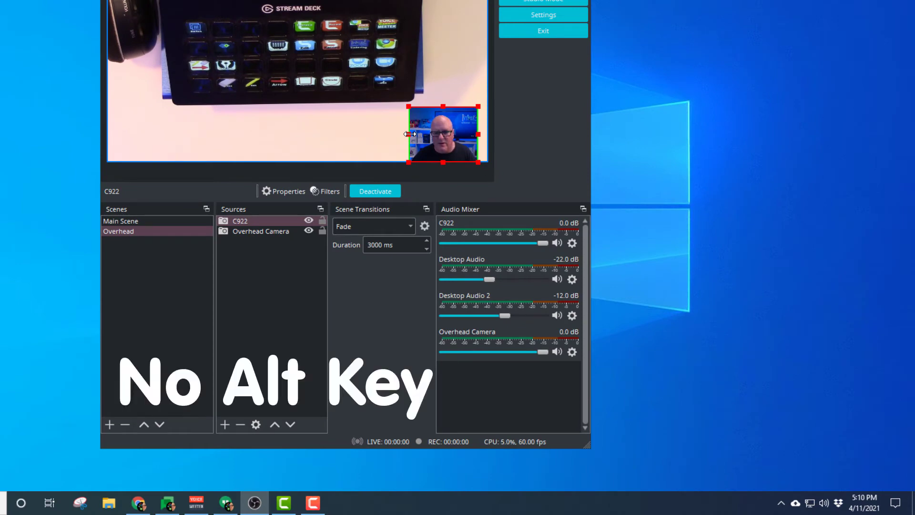
drag(408, 134, 413, 104)
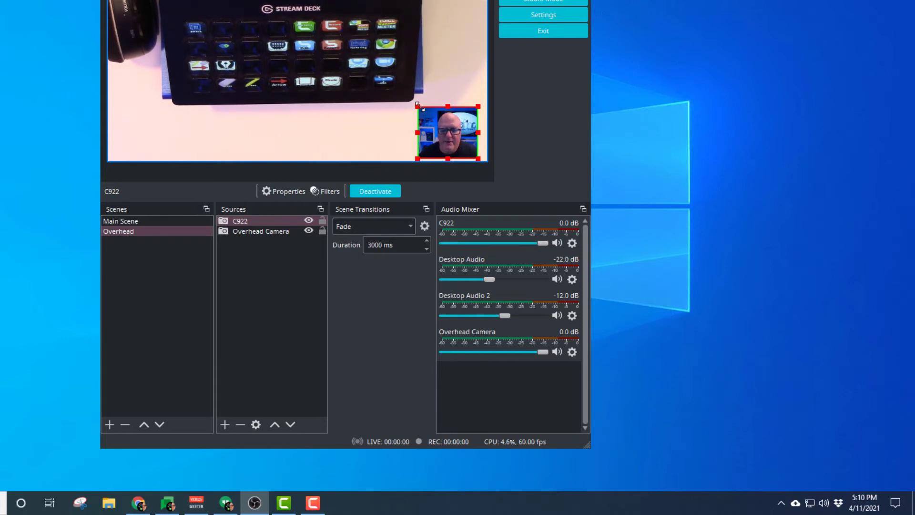
drag(418, 106, 393, 87)
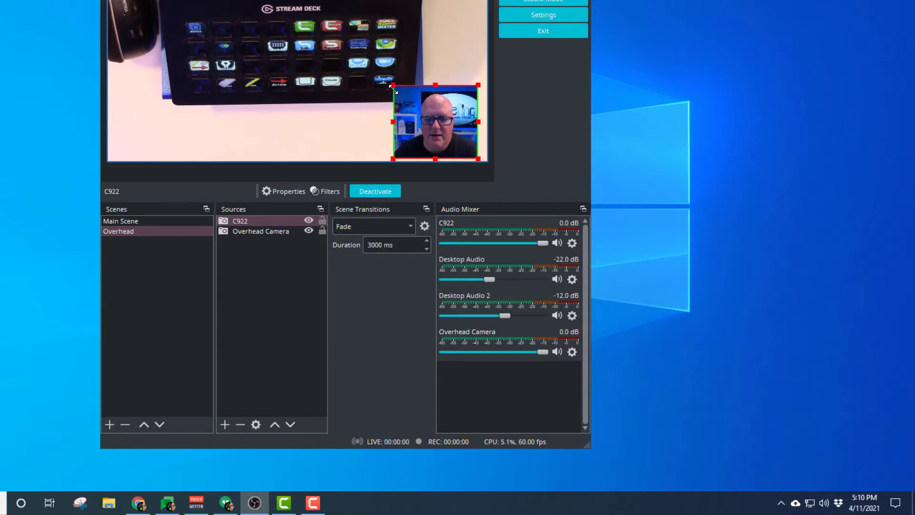
drag(420, 124, 428, 123)
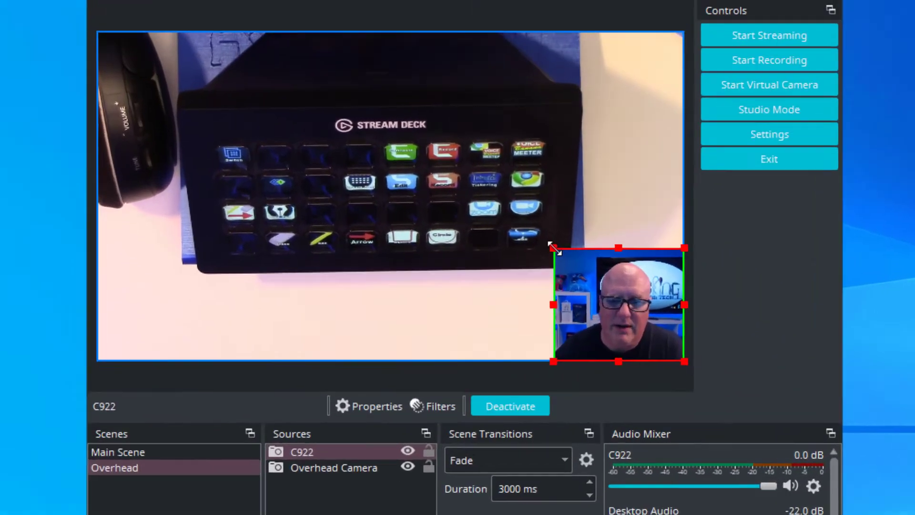
drag(403, 89, 430, 111)
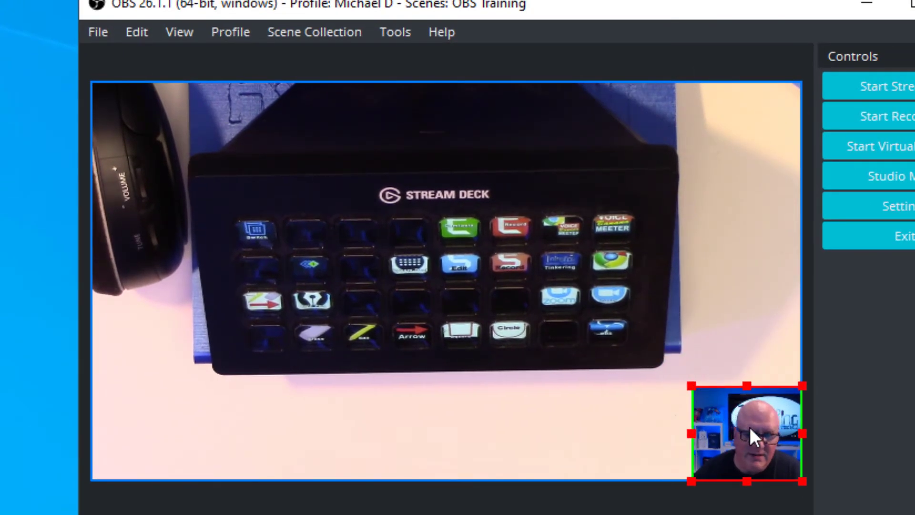
drag(751, 422, 176, 137)
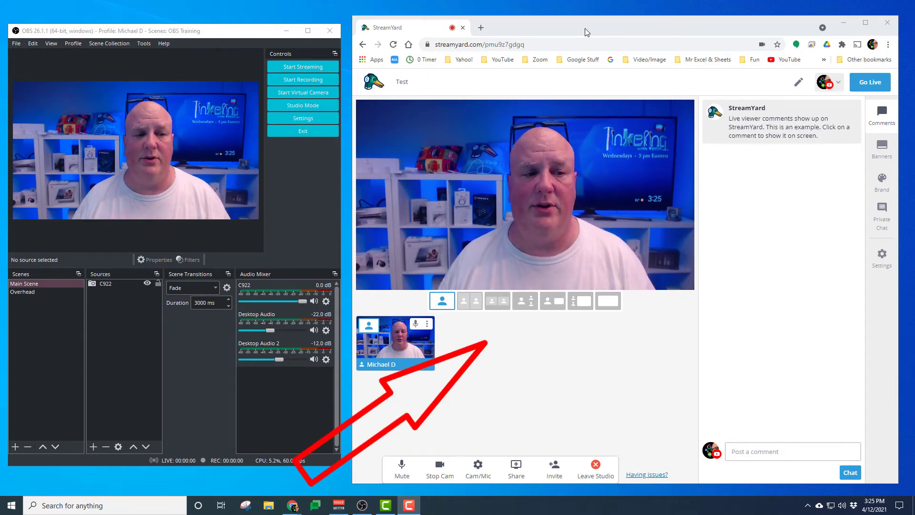
- Start the OBS VirtualCam output so OBS can be used as a camera
click(208, 33)
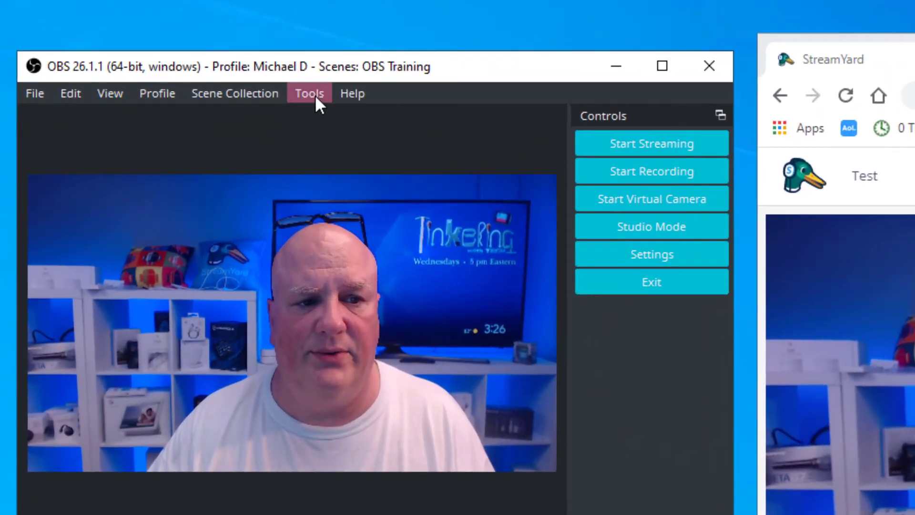
click(152, 46)
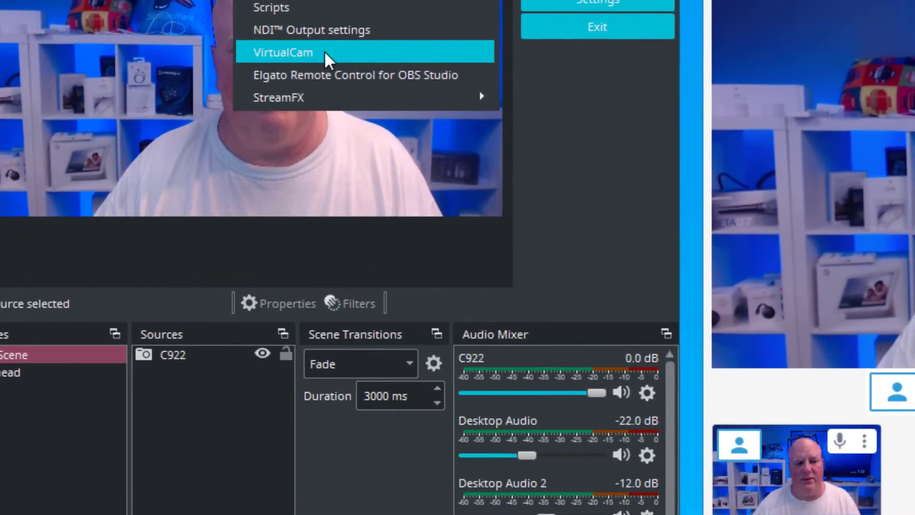
click(324, 51)
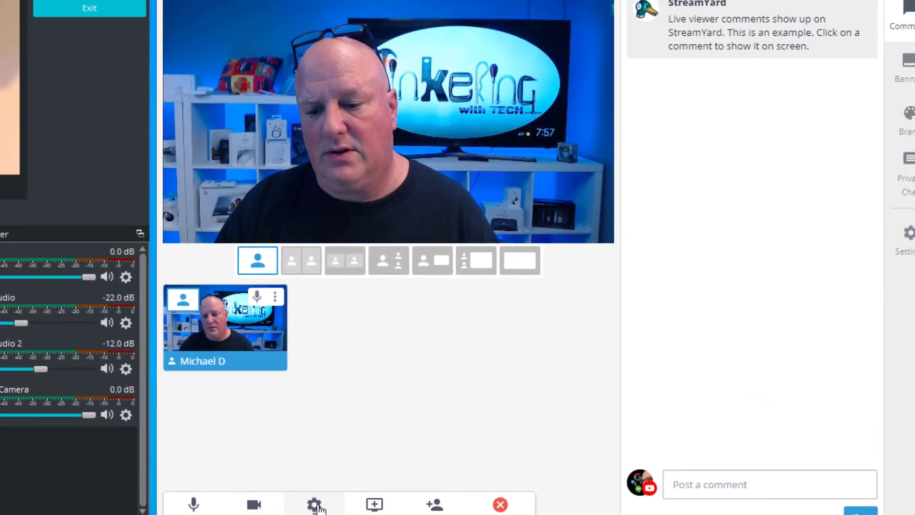
- Switch to StreamYard and set its camera to OBS-Camera in the camera settings
click(453, 376)
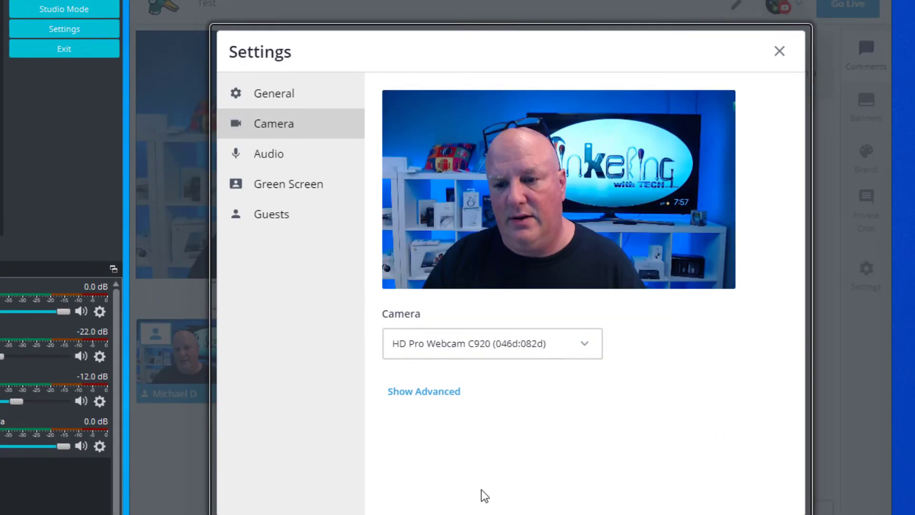
click(299, 99)
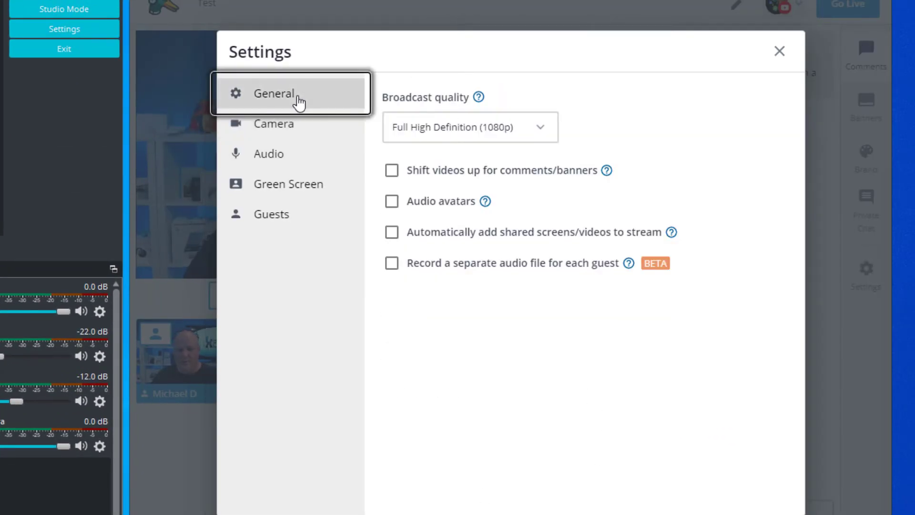
click(284, 128)
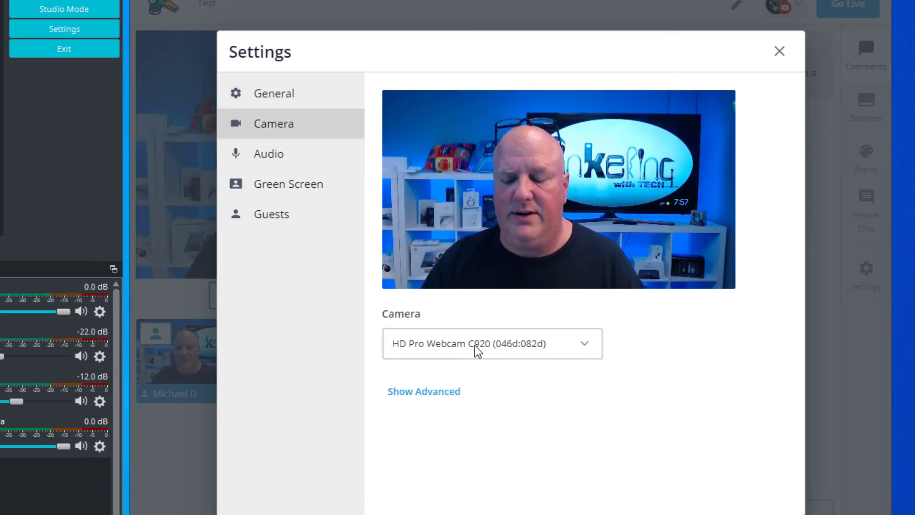
click(586, 347)
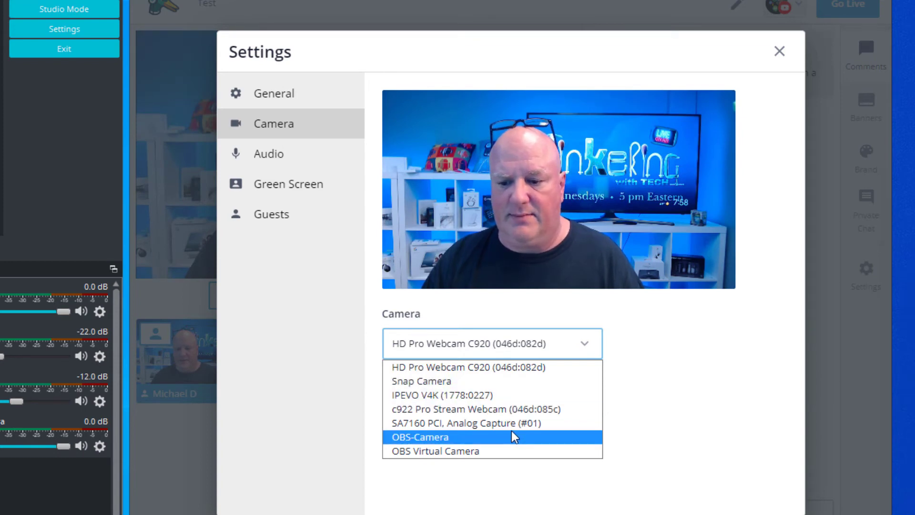
click(458, 437)
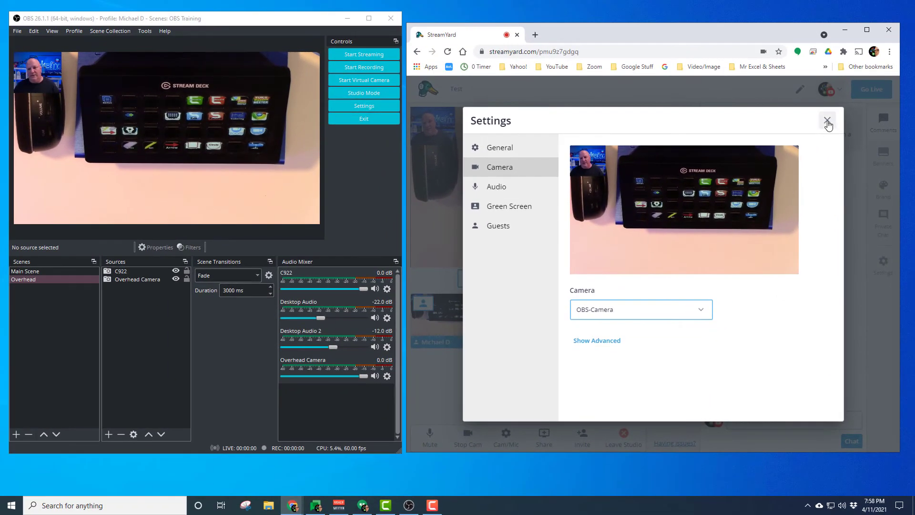
click(820, 109)
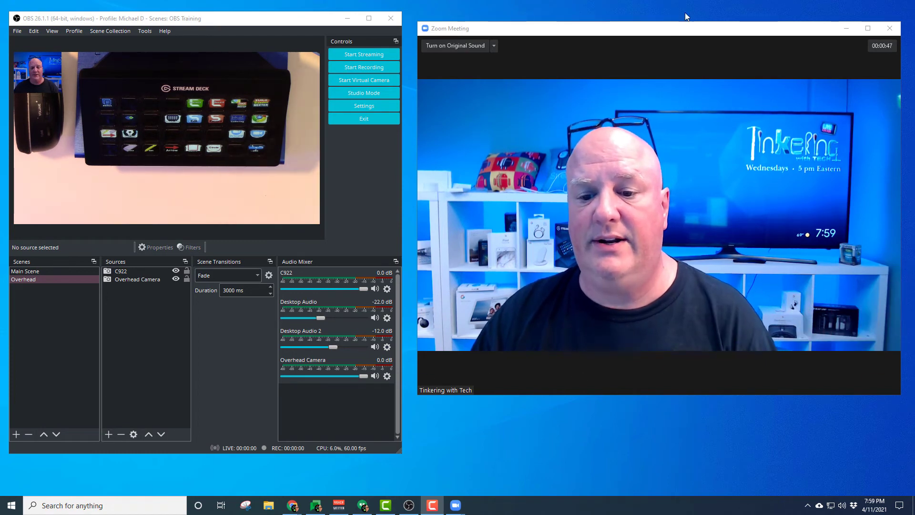
- Switch to Zoom and select OBS-Camera as the video camera
mouse_move(590, 182)
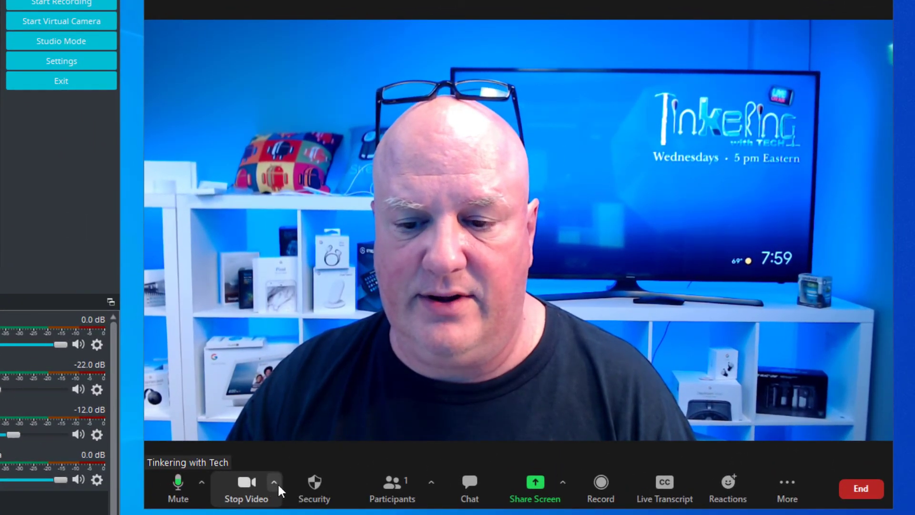
click(274, 482)
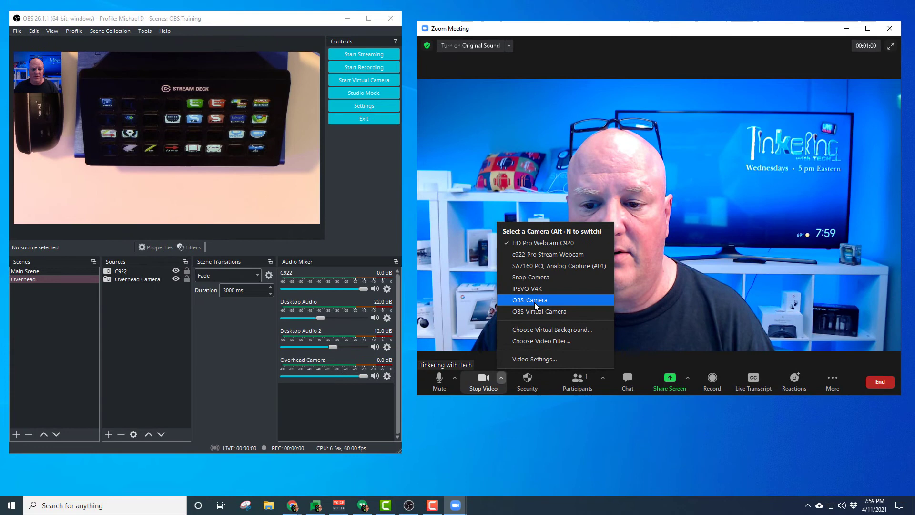
click(466, 320)
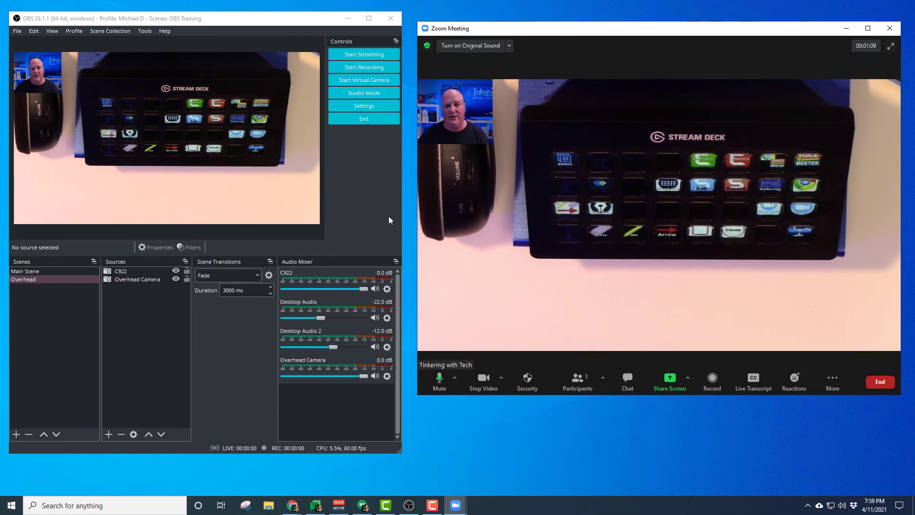
- Toggle the visibility of the C922 and Overhead Camera sources off and back on
click(176, 273)
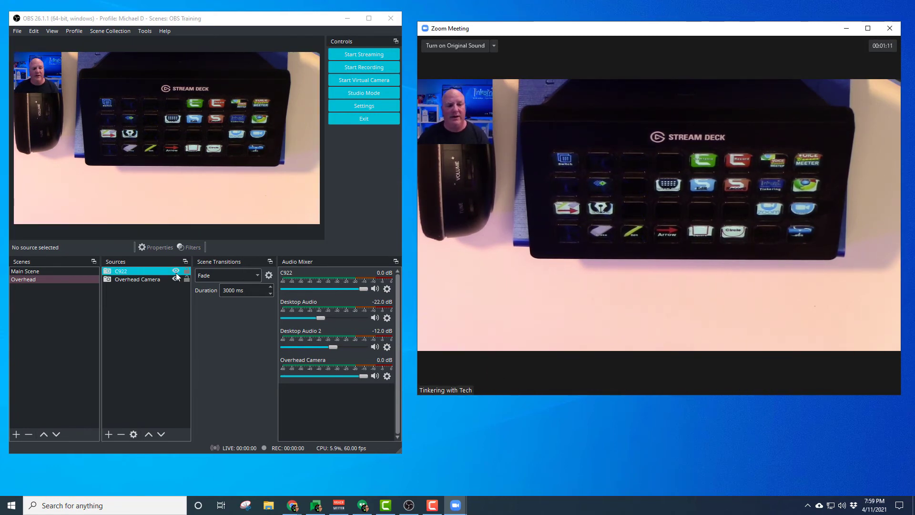
click(175, 272)
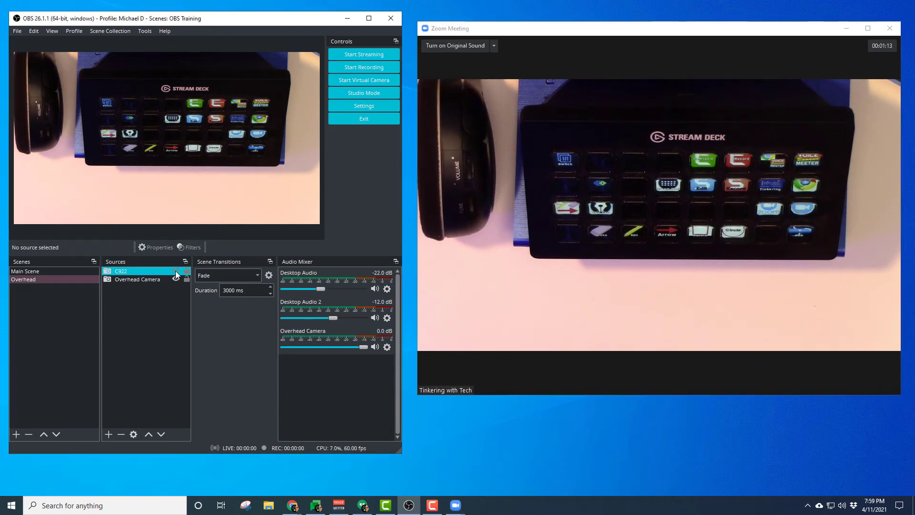
click(176, 270)
click(175, 280)
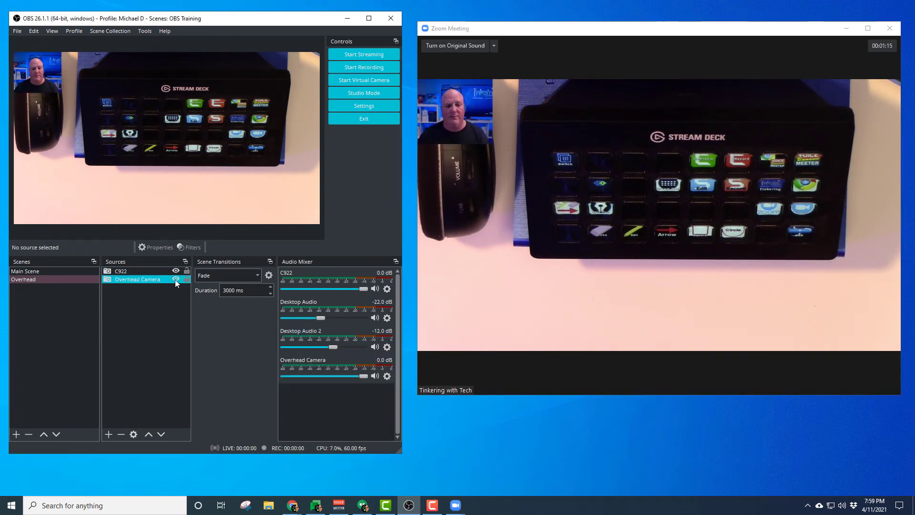
click(175, 279)
click(176, 279)
- Switch between the Main Scene and Overhead scenes to check the camera output
click(50, 270)
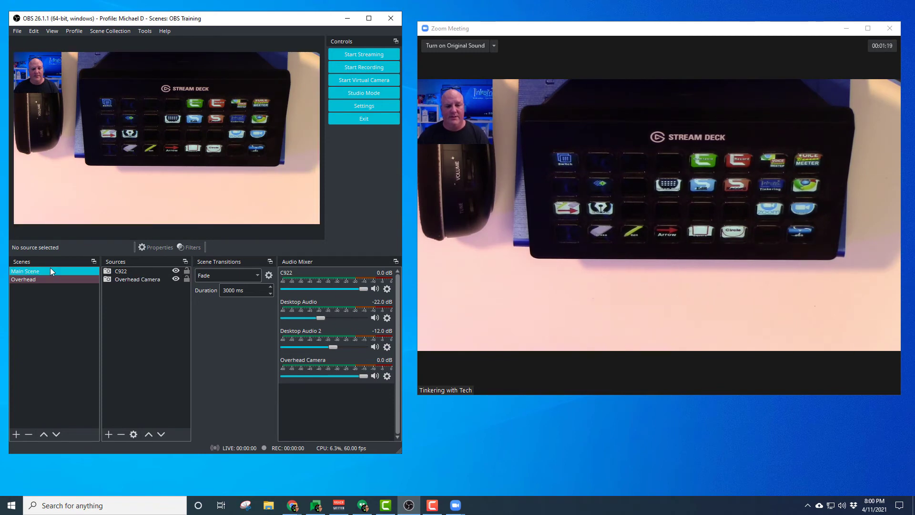
click(51, 270)
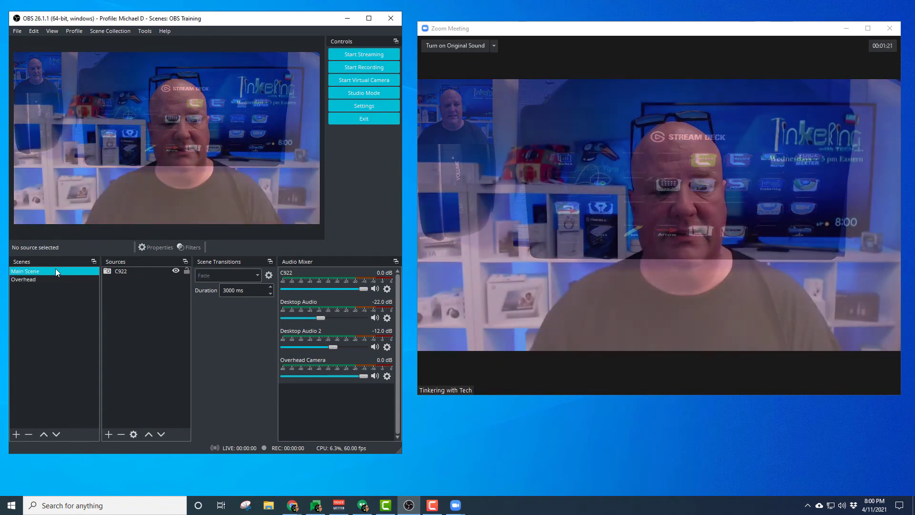
click(55, 279)
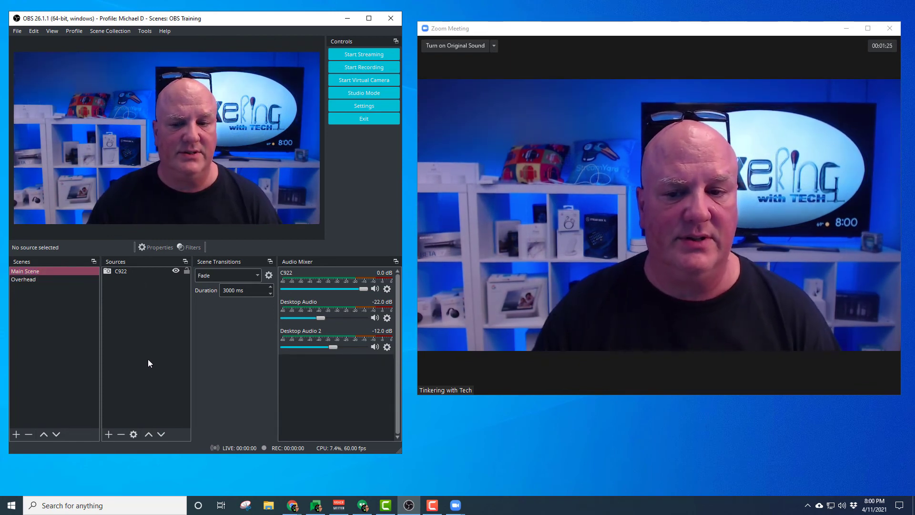
click(30, 280)
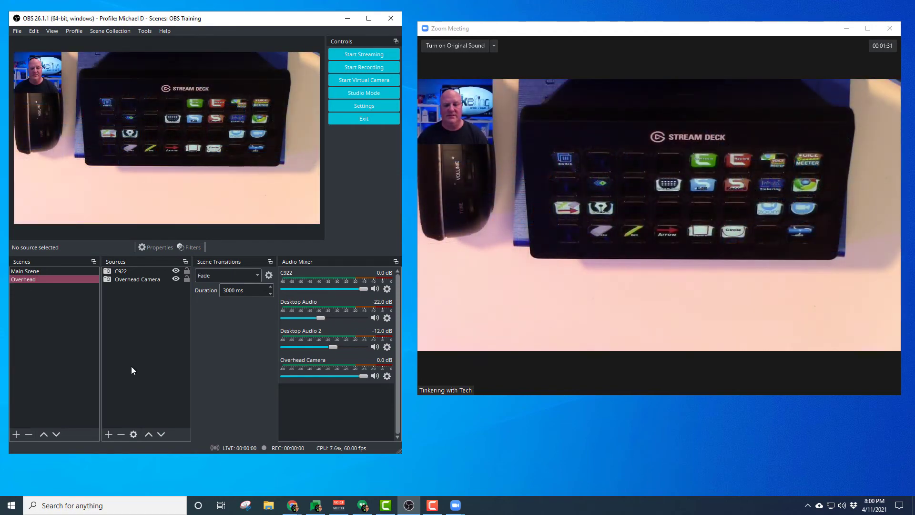
mouse_move(623, 329)
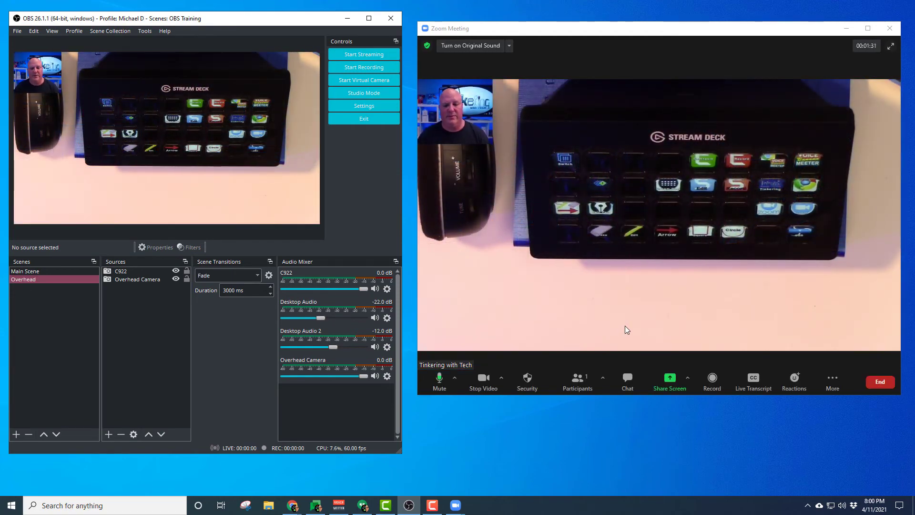